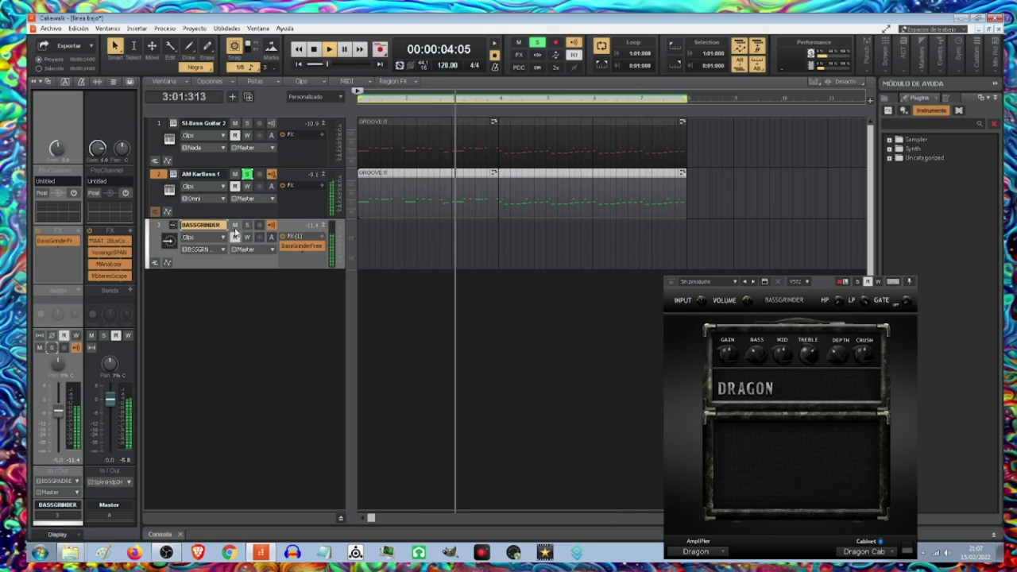
Compare the soloed AM KarBass 1 with the BASSGRINDER track muted and unmuted, and turn off the AM KarBass 1 solo.
{"action": "left_click", "coordinate": [234, 228]}
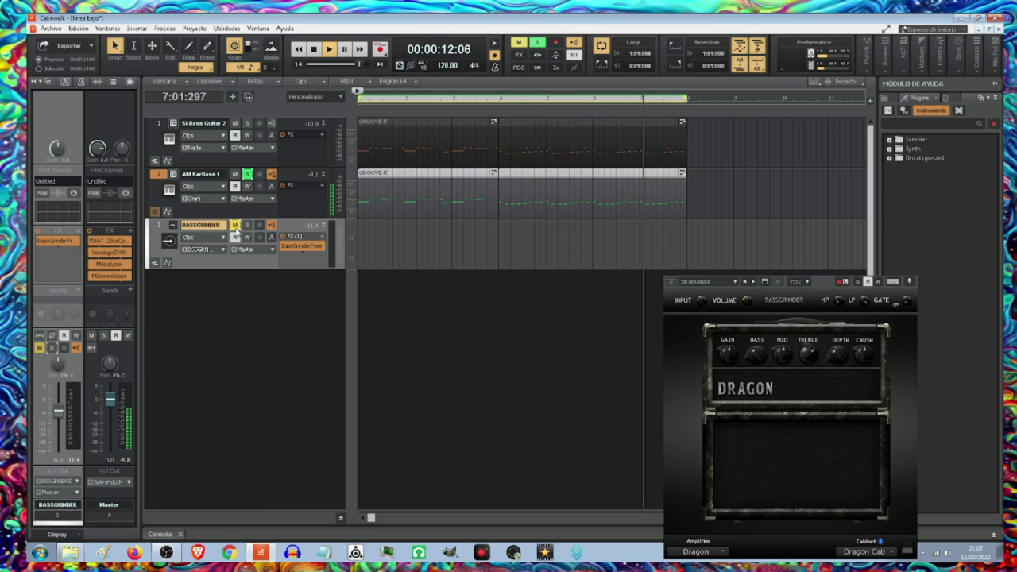
{"action": "left_click", "coordinate": [235, 226]}
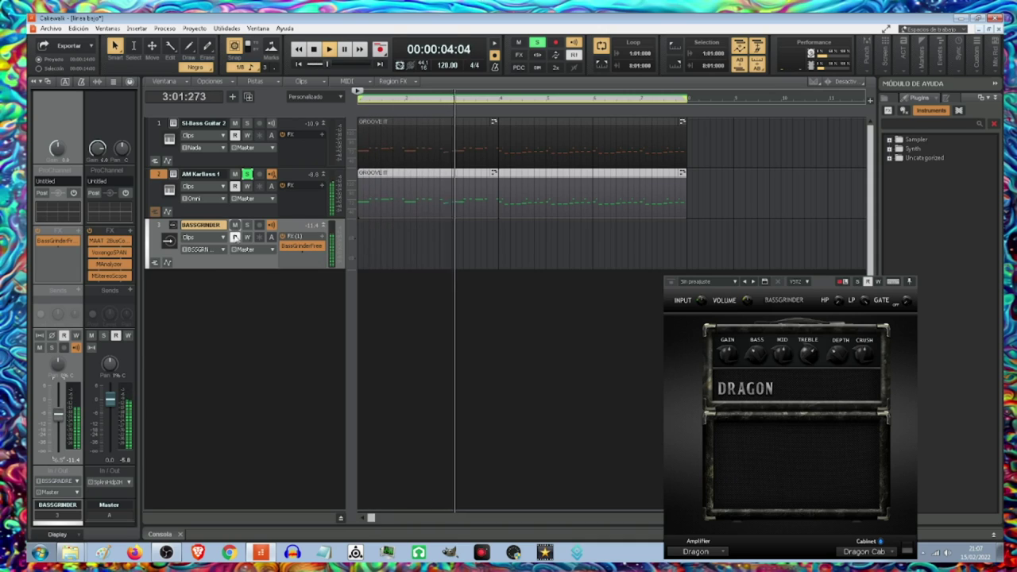
{"action": "left_click", "coordinate": [247, 174]}
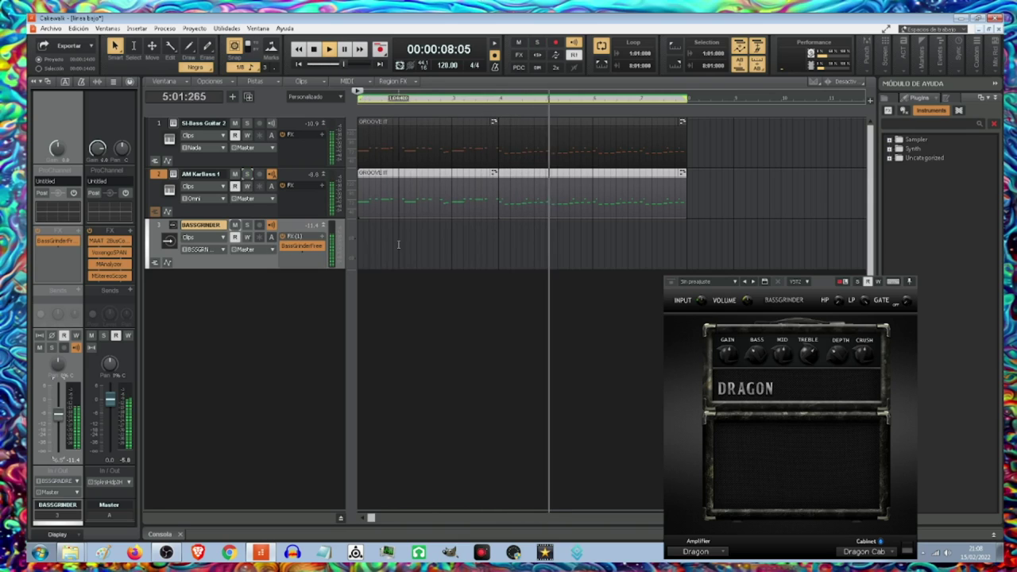
Switch the BassGrinder amplifier's cabinet to Razor Cab and stop playback.
{"action": "left_click", "coordinate": [852, 553]}
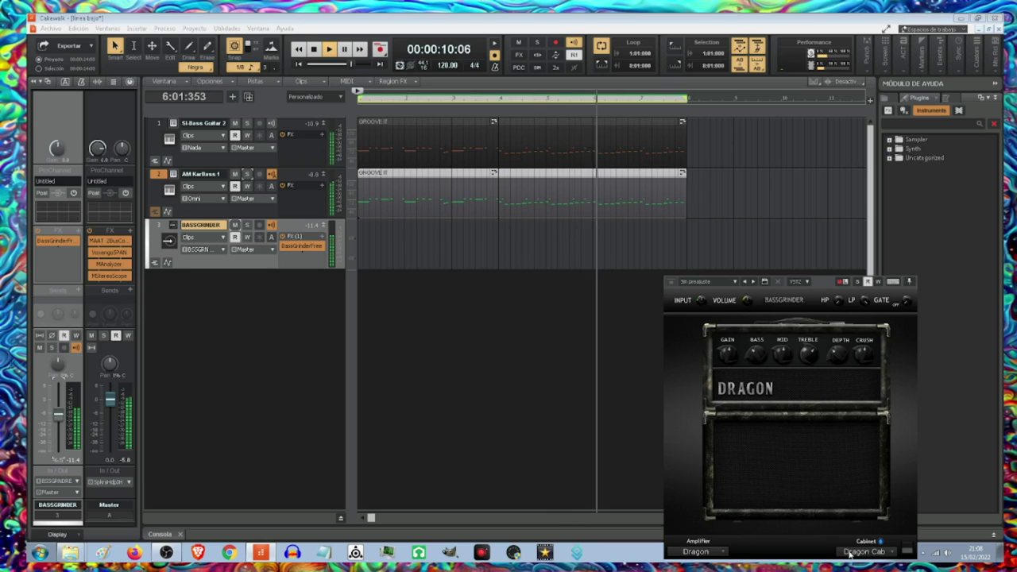
{"action": "left_click", "coordinate": [857, 553]}
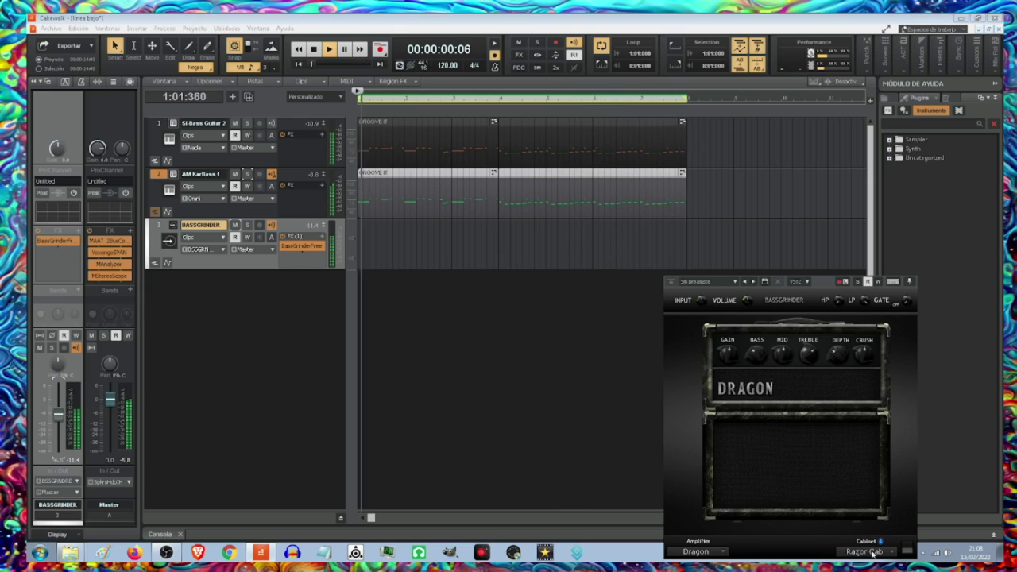
{"action": "left_click", "coordinate": [313, 48]}
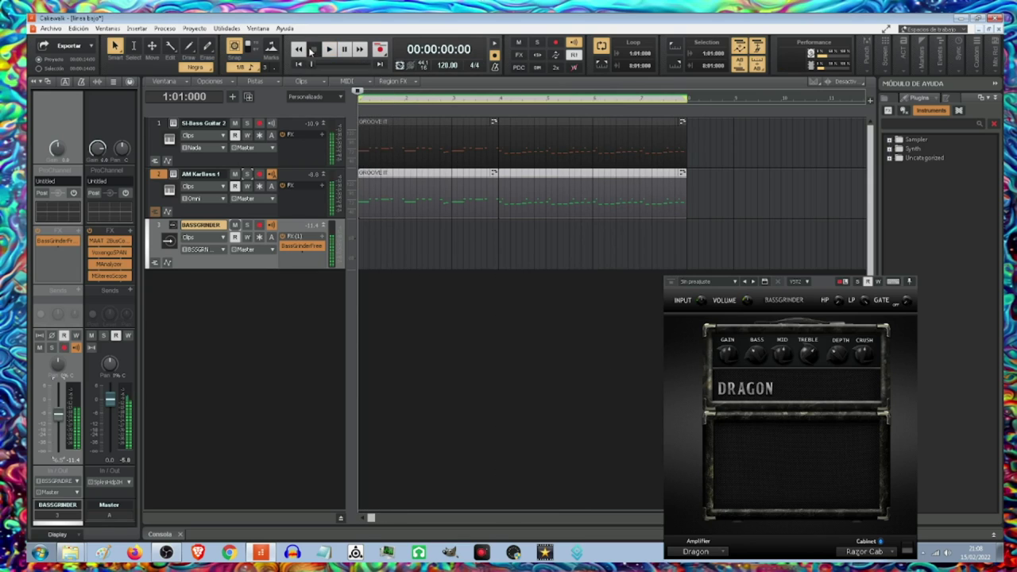
Play the project with SI-Bass Guitar 2 soloed and compare its sound with the BASSGRINDER track muted and unmuted.
{"action": "left_click", "coordinate": [315, 156]}
{"action": "left_click", "coordinate": [328, 48]}
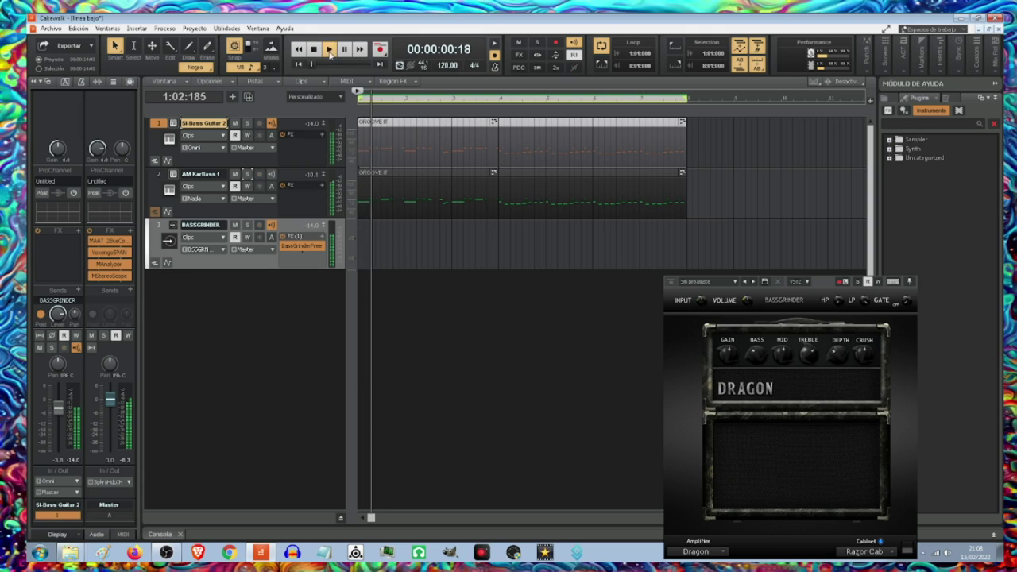
{"action": "left_click", "coordinate": [247, 124]}
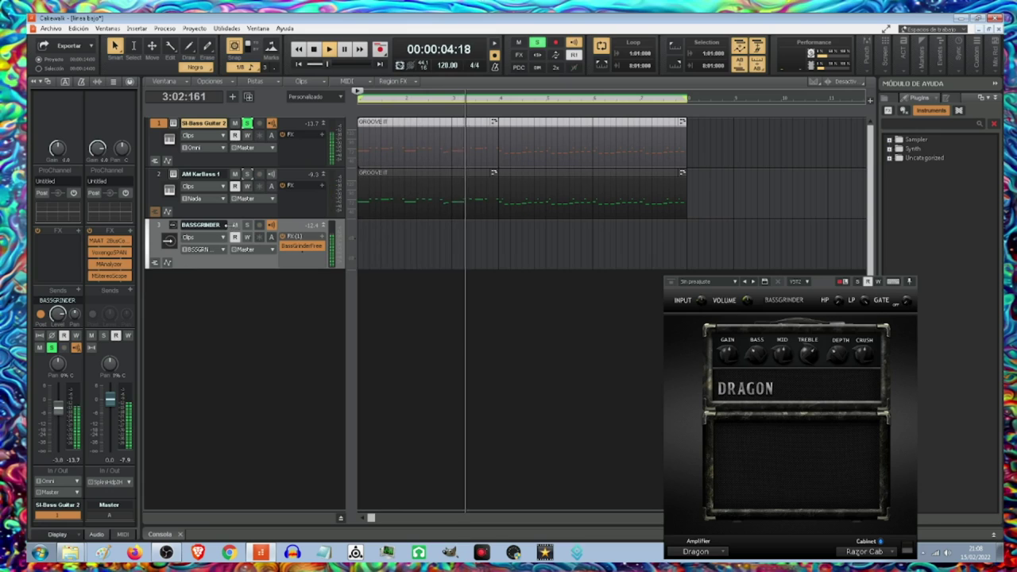
{"action": "left_click", "coordinate": [235, 226]}
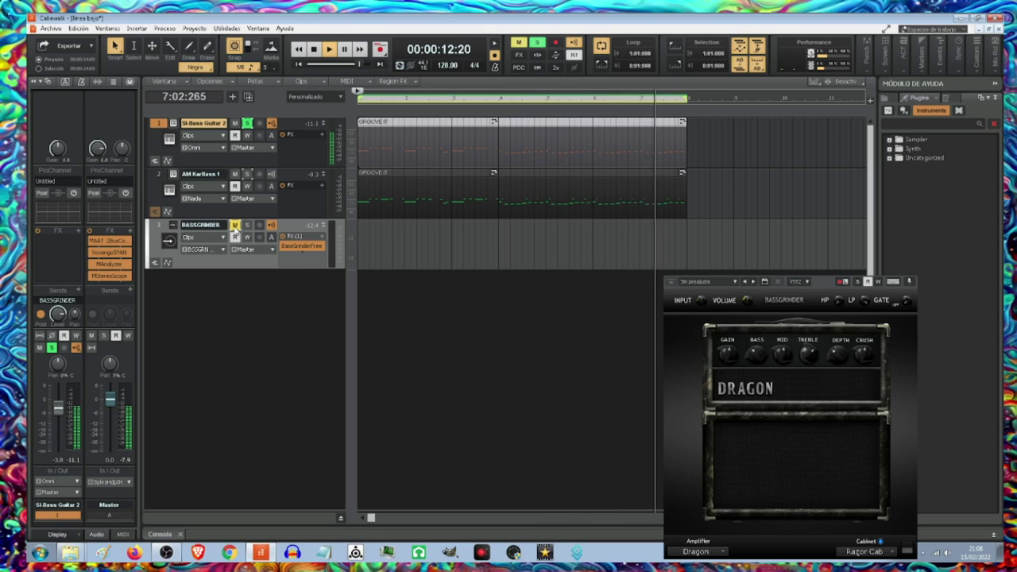
{"action": "left_click", "coordinate": [235, 225]}
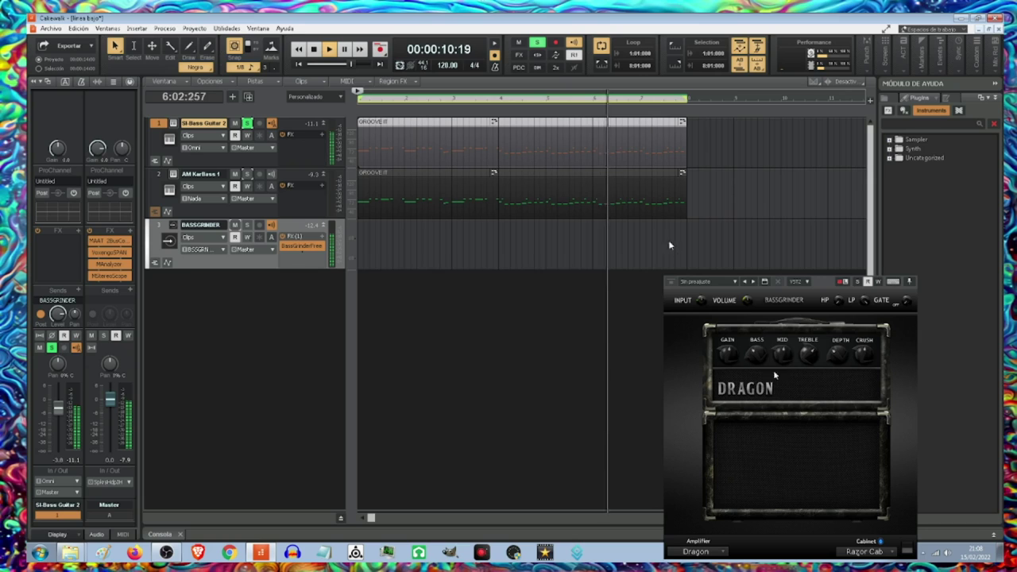
Try the Dragon amplifier's Bass control and turn off the solo on SI-Bass Guitar 2.
{"action": "left_click", "coordinate": [757, 354]}
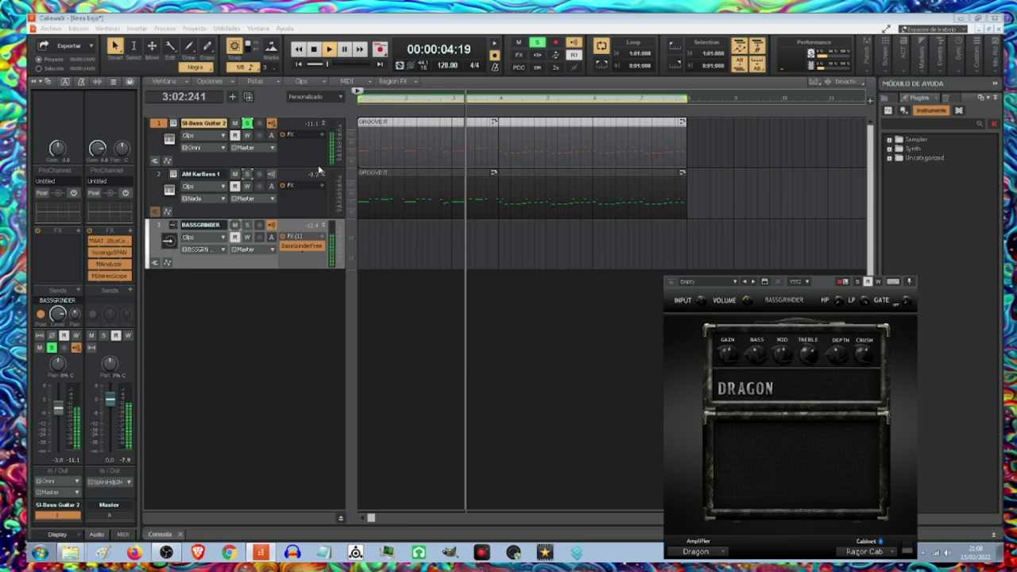
{"action": "left_click", "coordinate": [247, 123]}
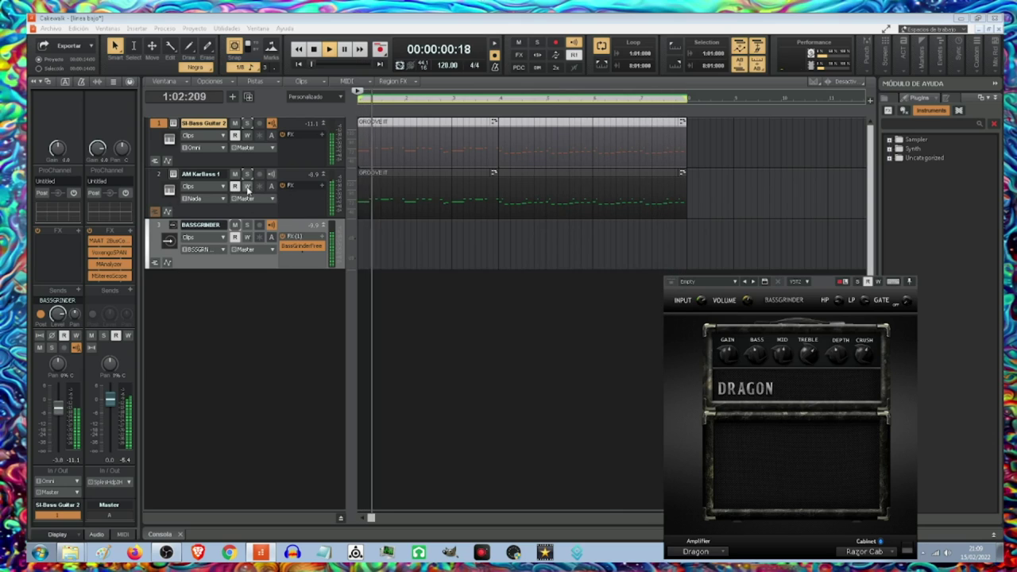
Check the destination of the AM KarBass 1 track's send without changing it, and stop playback.
{"action": "left_click", "coordinate": [157, 179]}
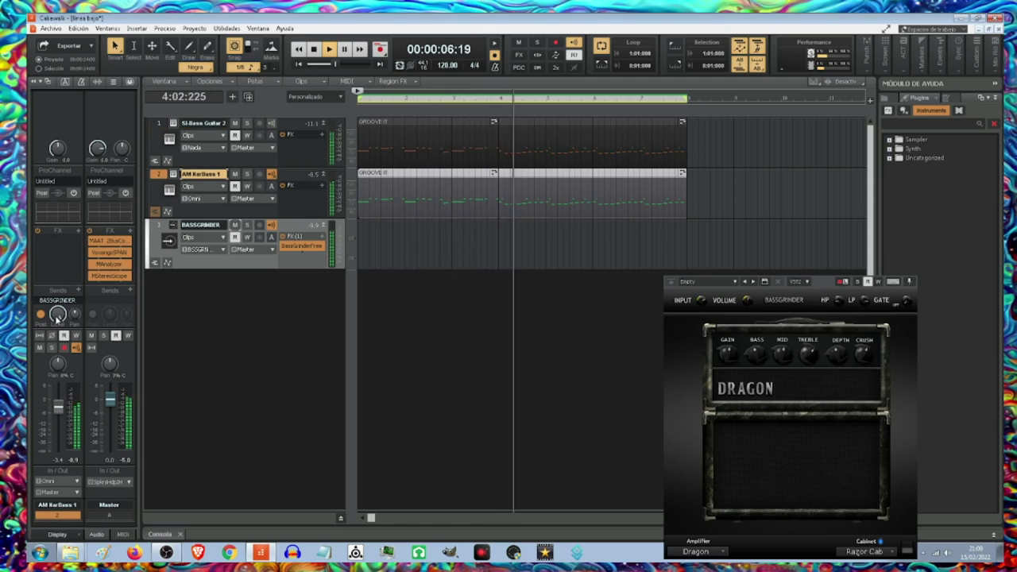
{"action": "left_click", "coordinate": [76, 301]}
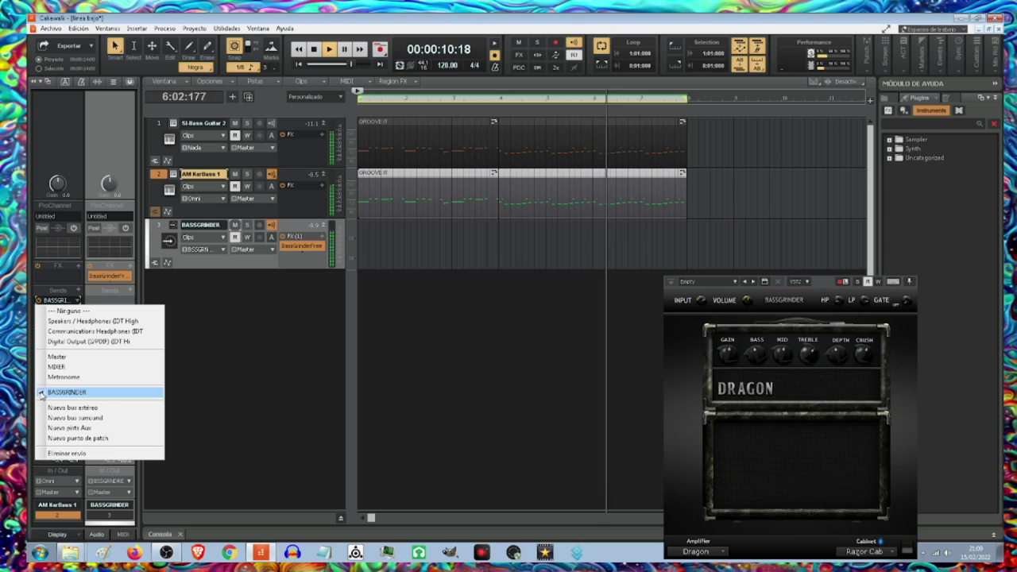
{"action": "left_click", "coordinate": [209, 342]}
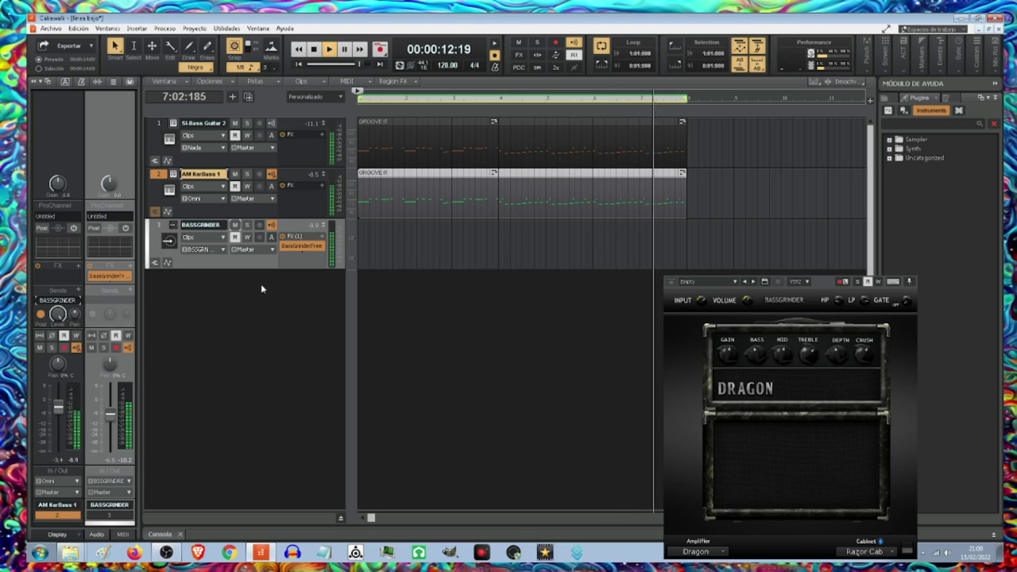
{"action": "left_click", "coordinate": [314, 49]}
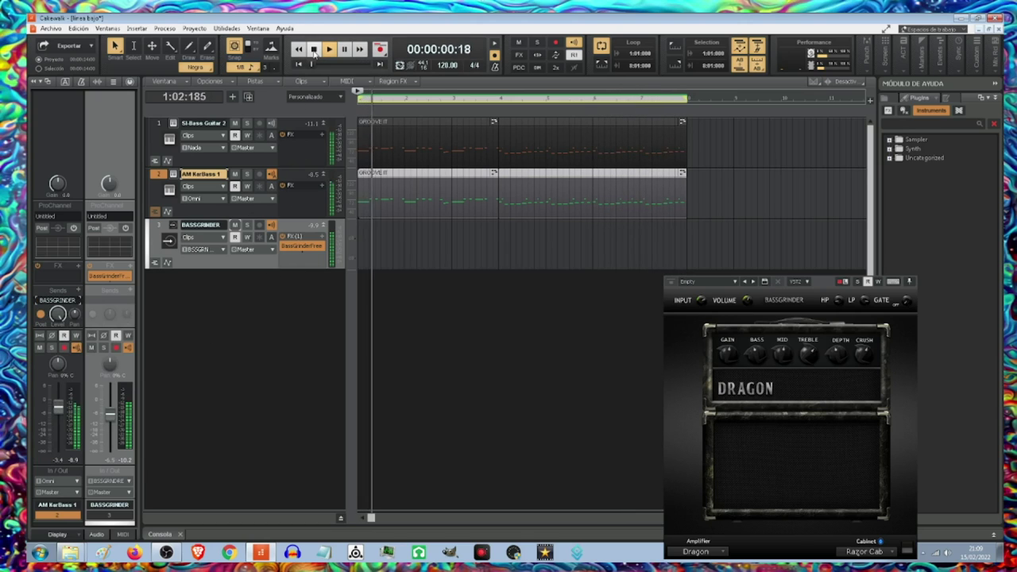
{"action": "left_click", "coordinate": [314, 50]}
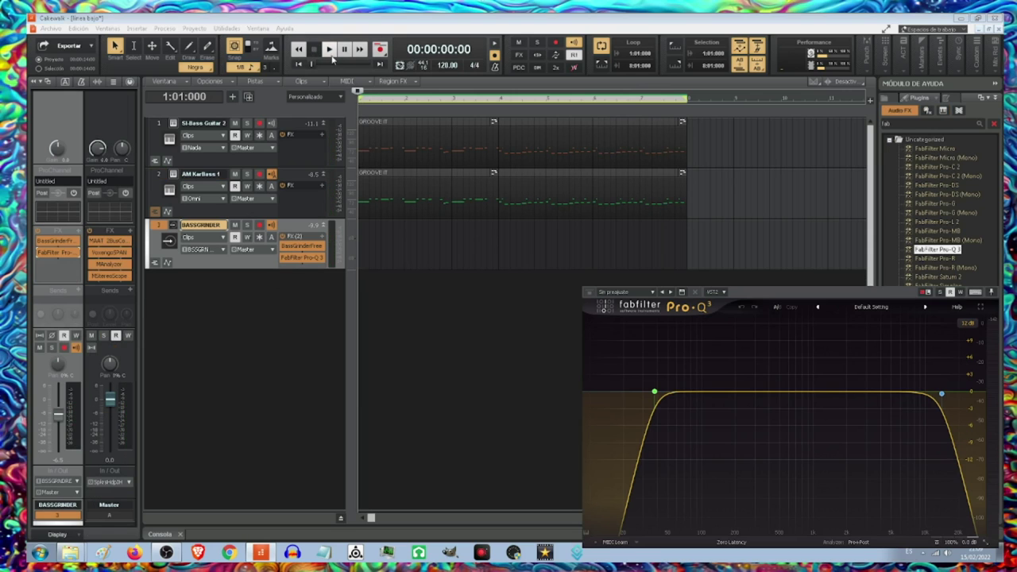
Play the project with BASSGRINDER soloed and set the Pro-Q 3 low cut to about 55 Hz.
{"action": "left_click", "coordinate": [329, 51]}
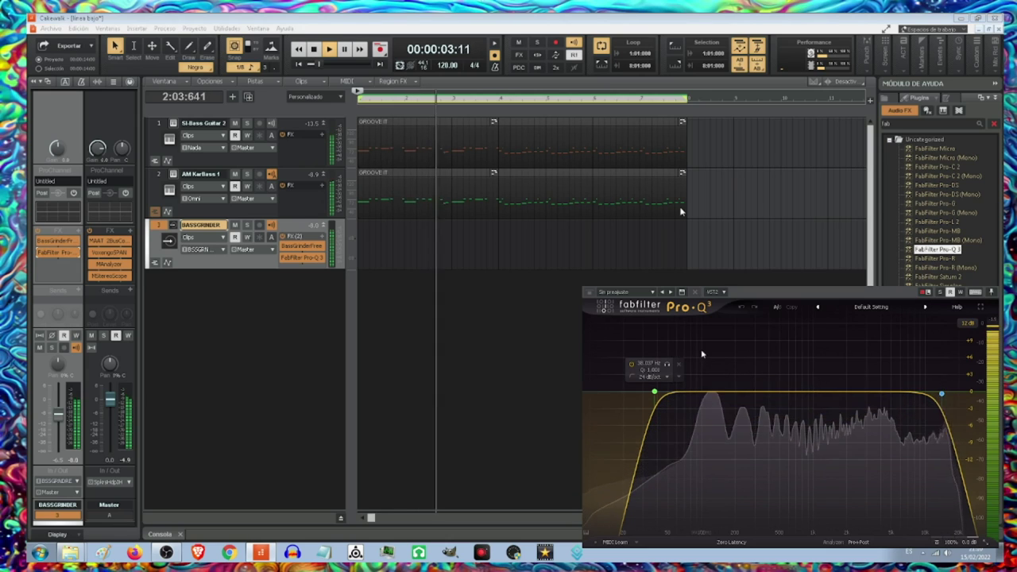
{"action": "left_click_drag", "start_coordinate": [666, 368], "coordinate": [716, 366]}
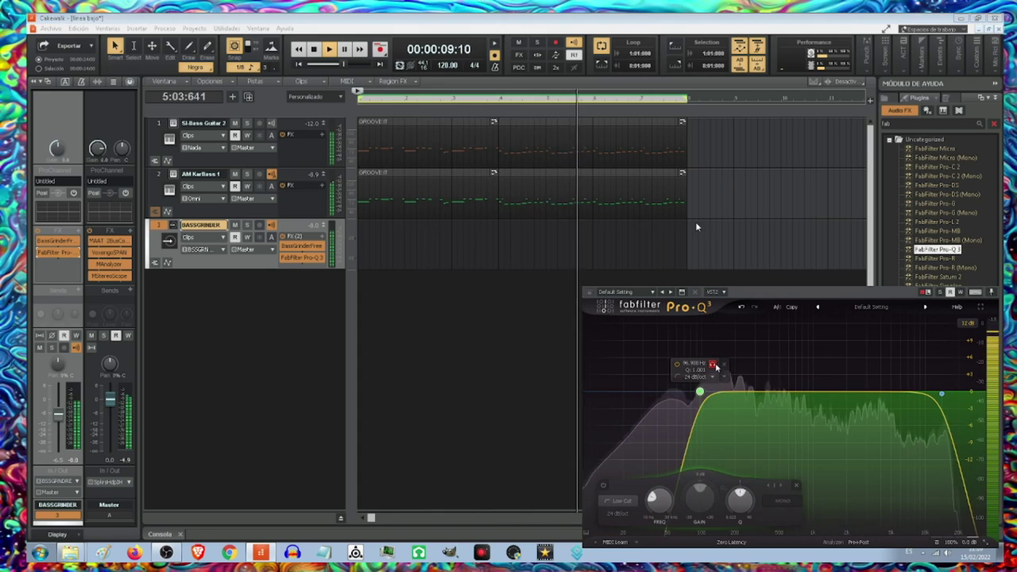
{"action": "left_click", "coordinate": [51, 347]}
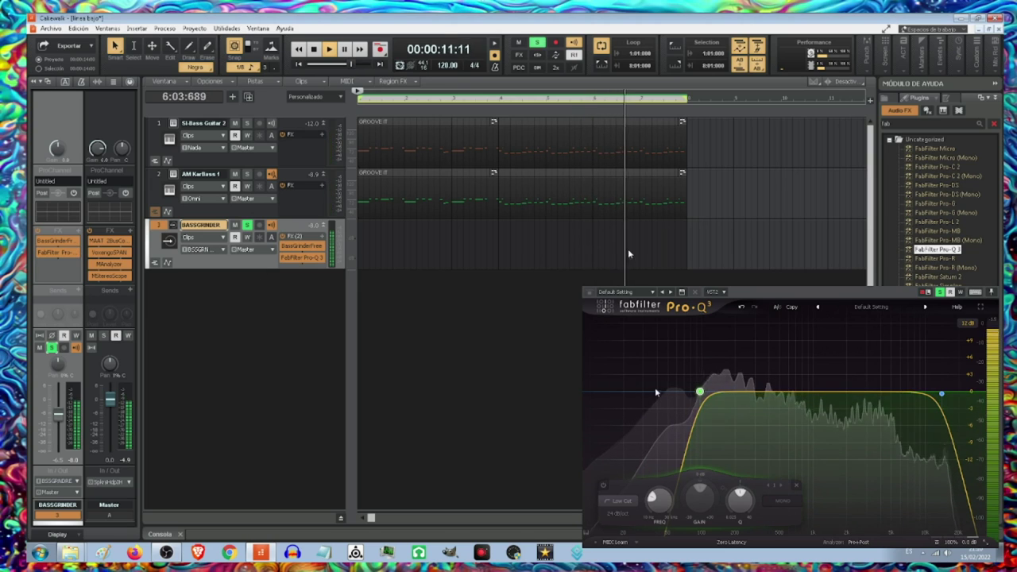
{"action": "left_click_drag", "start_coordinate": [713, 367], "coordinate": [682, 372]}
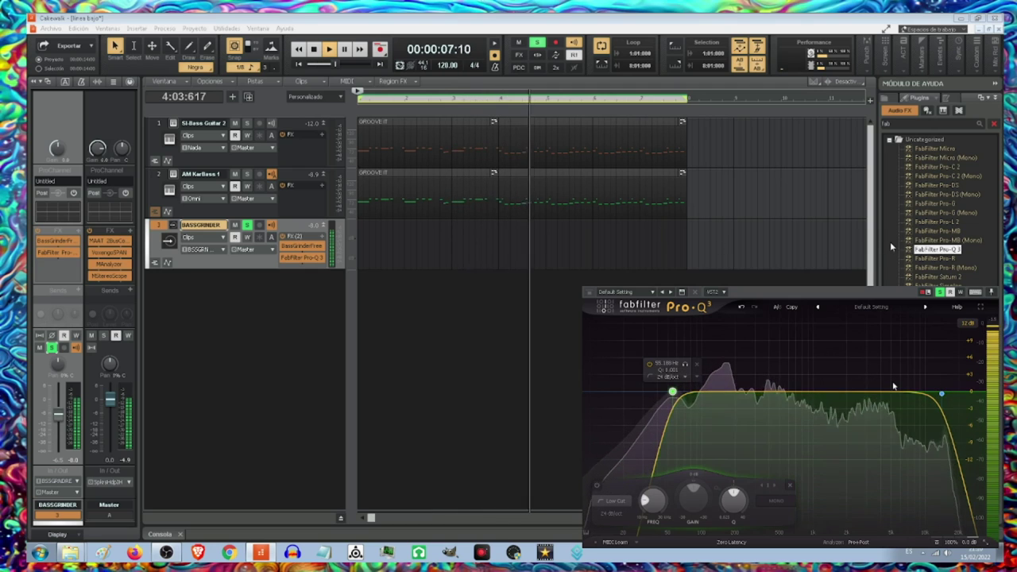
Add a +1.80 dB bell at about 6579 Hz and a -0.98 dB bell at about 208 Hz in Pro-Q 3, and close the plug-in.
{"action": "left_click_drag", "start_coordinate": [905, 393], "coordinate": [905, 383]}
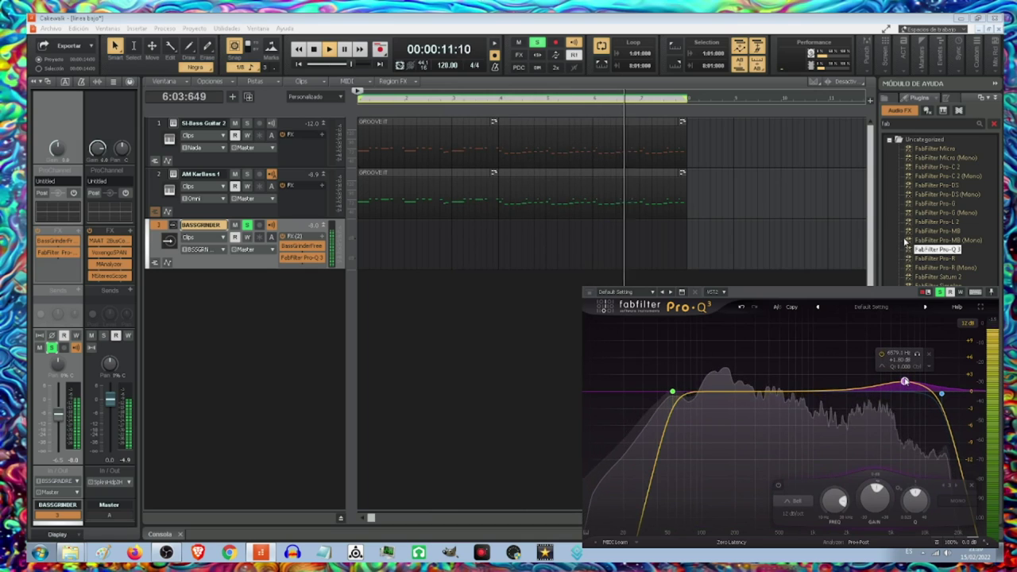
{"action": "left_click_drag", "start_coordinate": [737, 392], "coordinate": [737, 399]}
{"action": "right_click", "coordinate": [738, 399]}
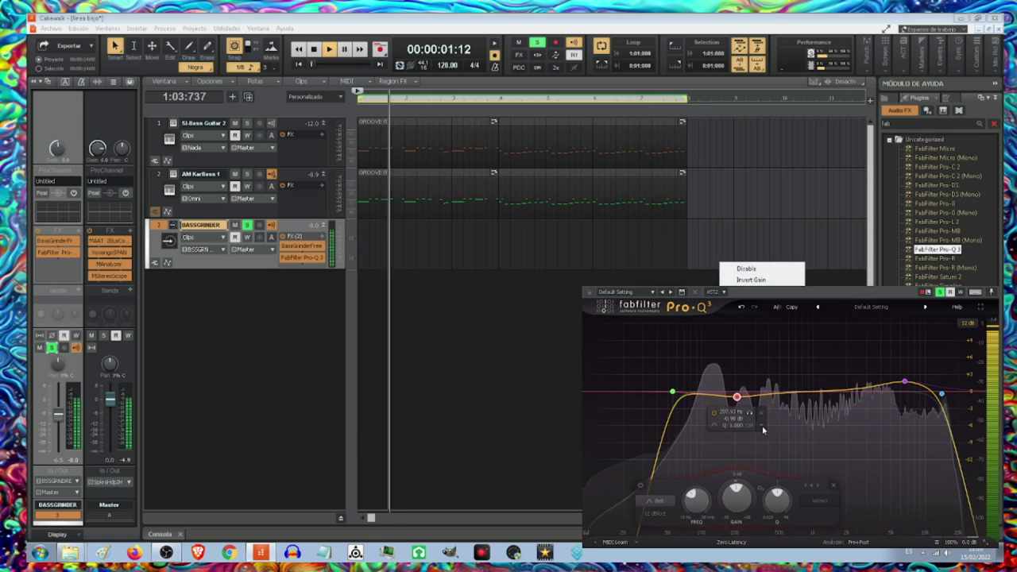
{"action": "left_click", "coordinate": [761, 424]}
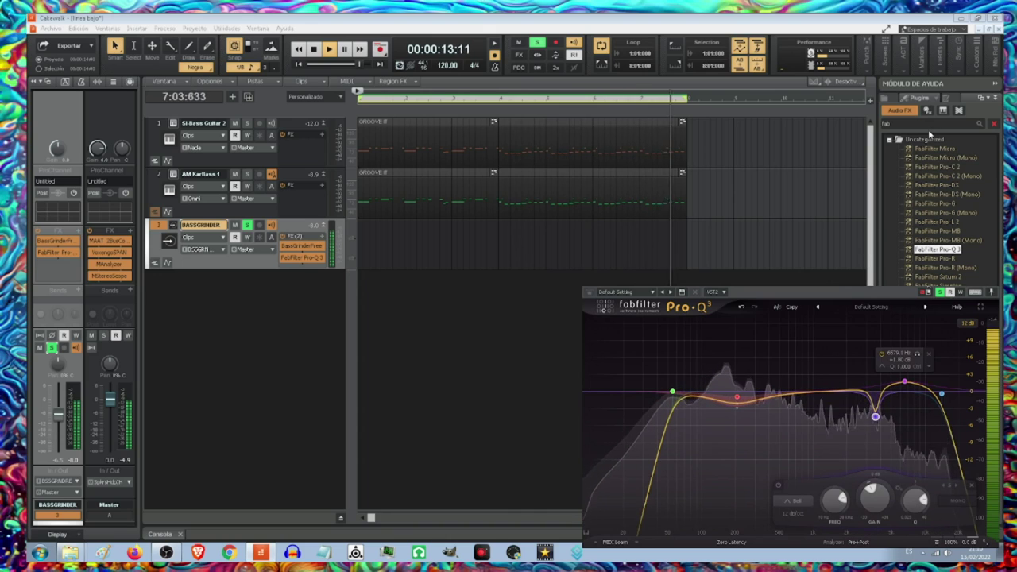
{"action": "left_click", "coordinate": [991, 283]}
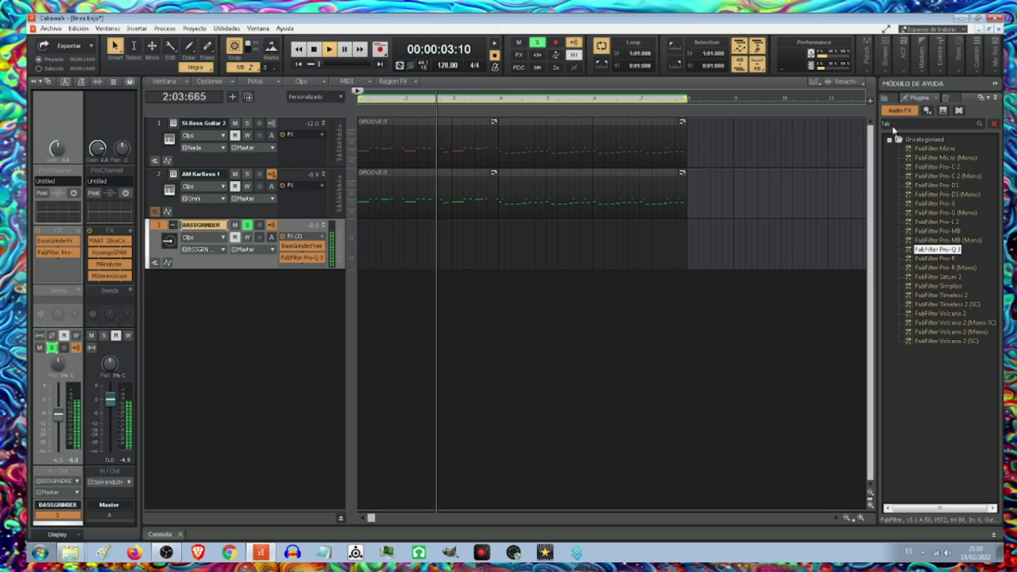
Search the audio effects for "loudm" and add LoudMax 64bit after Pro-Q 3 in the BASSGRINDER effects chain.
{"action": "left_click", "coordinate": [893, 124]}
{"action": "type", "text": "lou"}
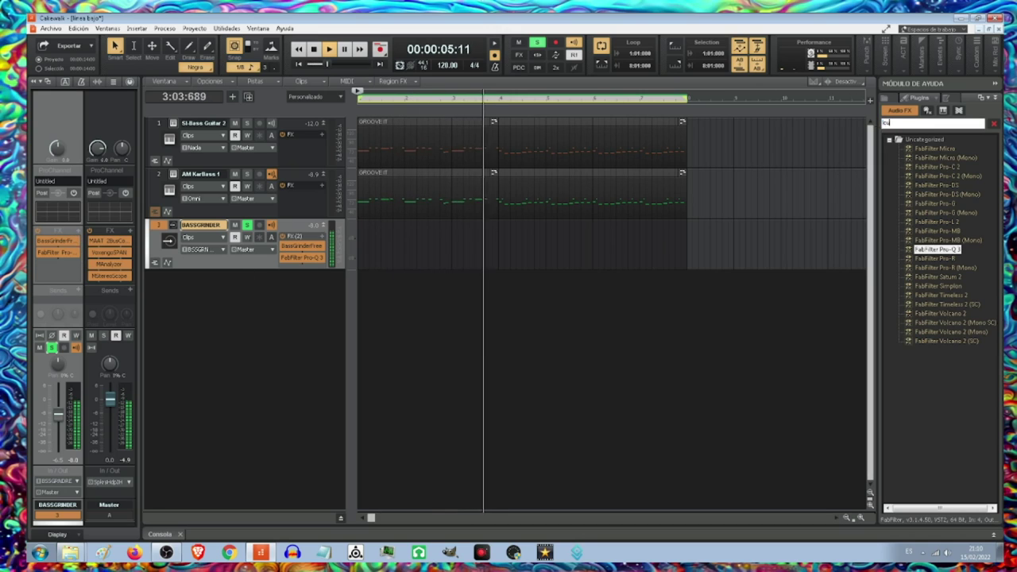
{"action": "type", "text": "dm"}
{"action": "key", "text": "Return"}
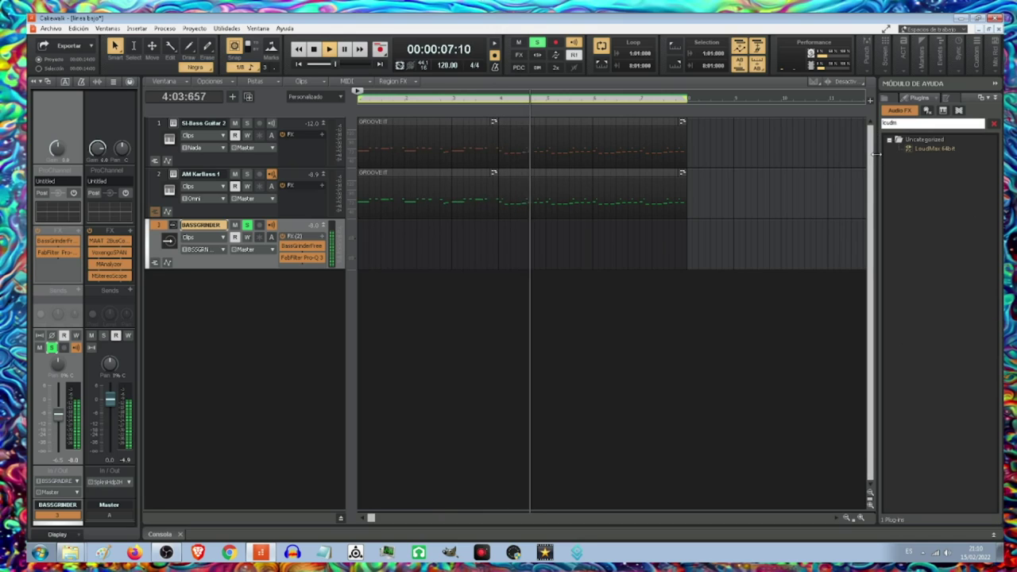
{"action": "left_click_drag", "start_coordinate": [924, 147], "coordinate": [149, 284]}
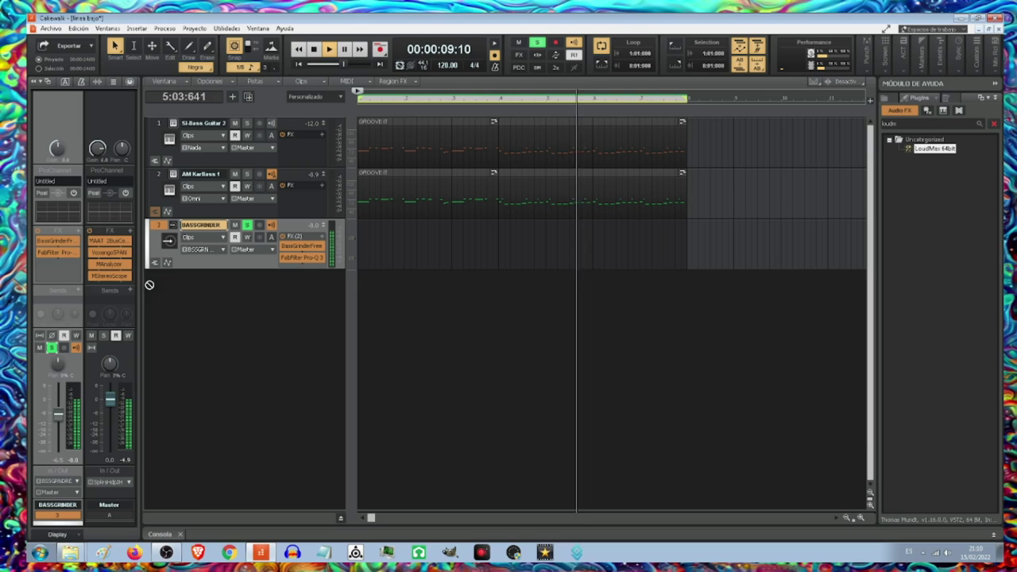
{"action": "left_click_drag", "start_coordinate": [51, 268], "coordinate": [52, 268]}
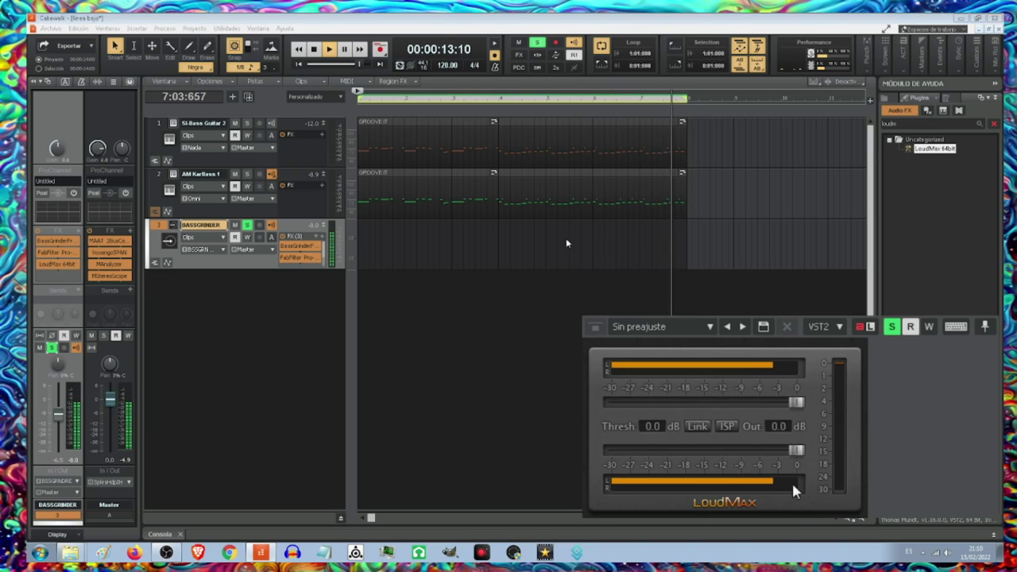
Link the LoudMax threshold and output and lower both to -4.8 dB.
{"action": "left_click", "coordinate": [697, 426]}
{"action": "left_click_drag", "start_coordinate": [797, 402], "coordinate": [768, 409]}
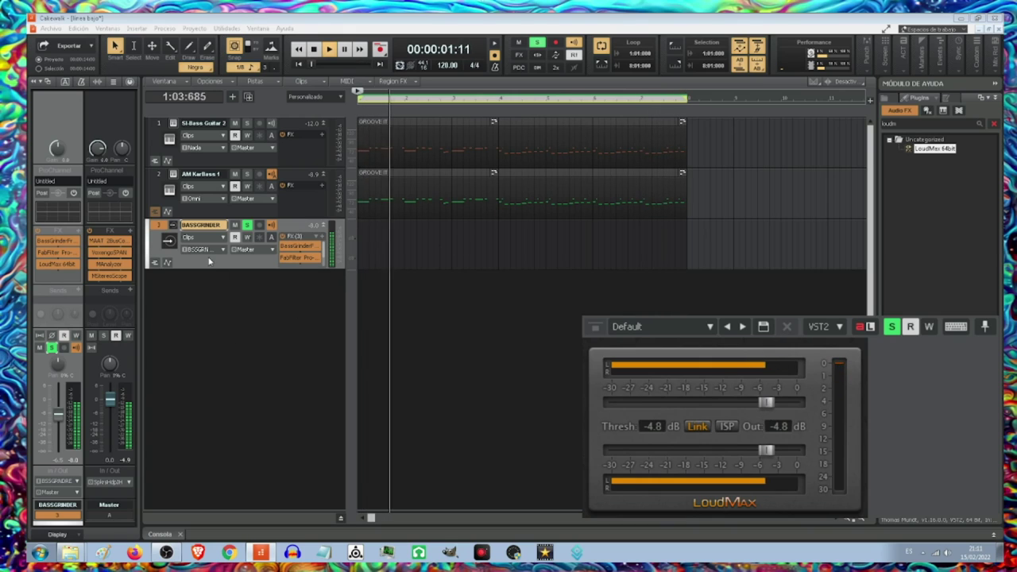
Route the outputs of AM KarBass 1, SI-Bass Guitar 2 and BASSGRINDER to the MIXER bus.
{"action": "left_click", "coordinate": [270, 199]}
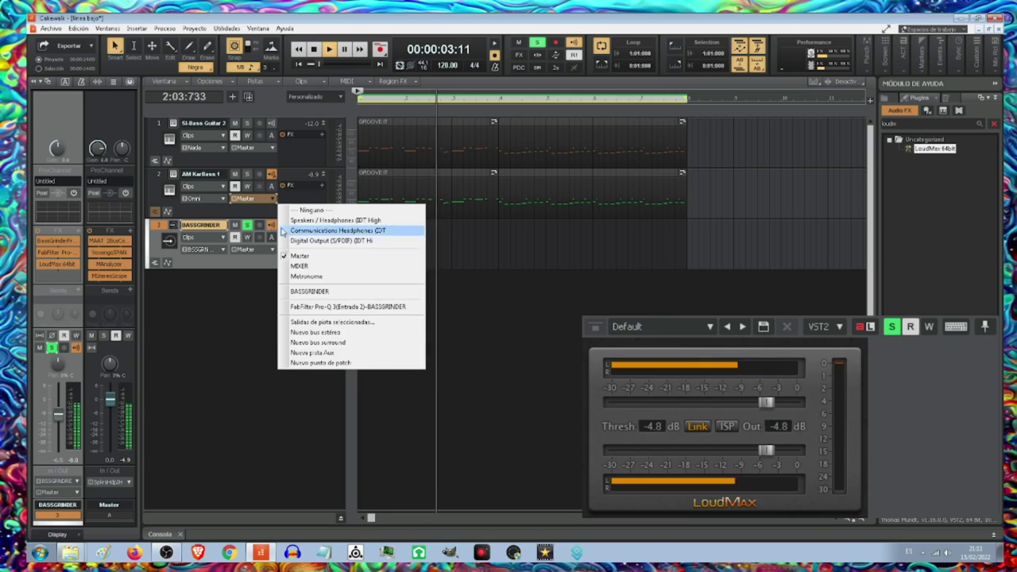
{"action": "left_click", "coordinate": [302, 265]}
{"action": "left_click", "coordinate": [255, 151]}
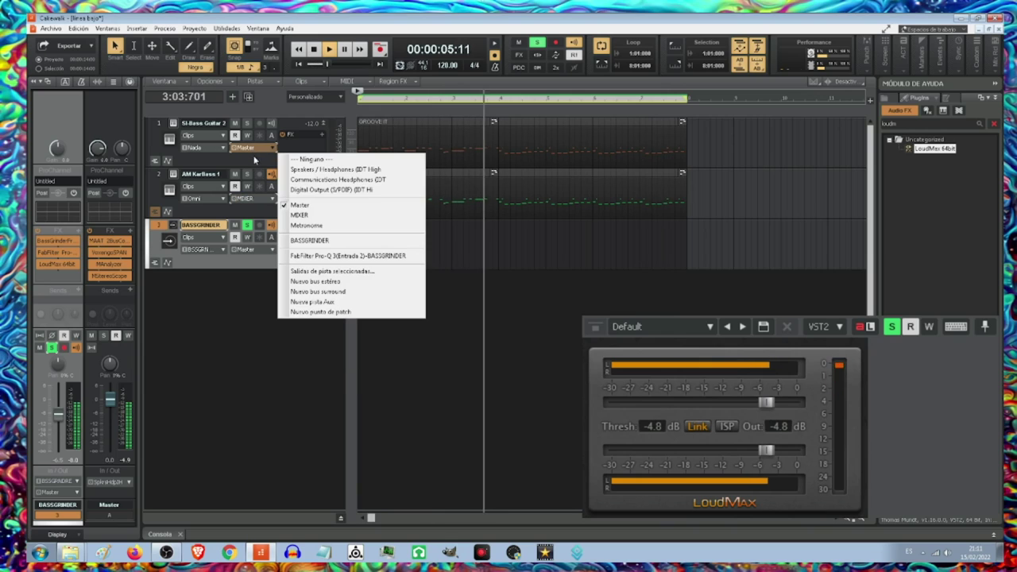
{"action": "left_click", "coordinate": [301, 215]}
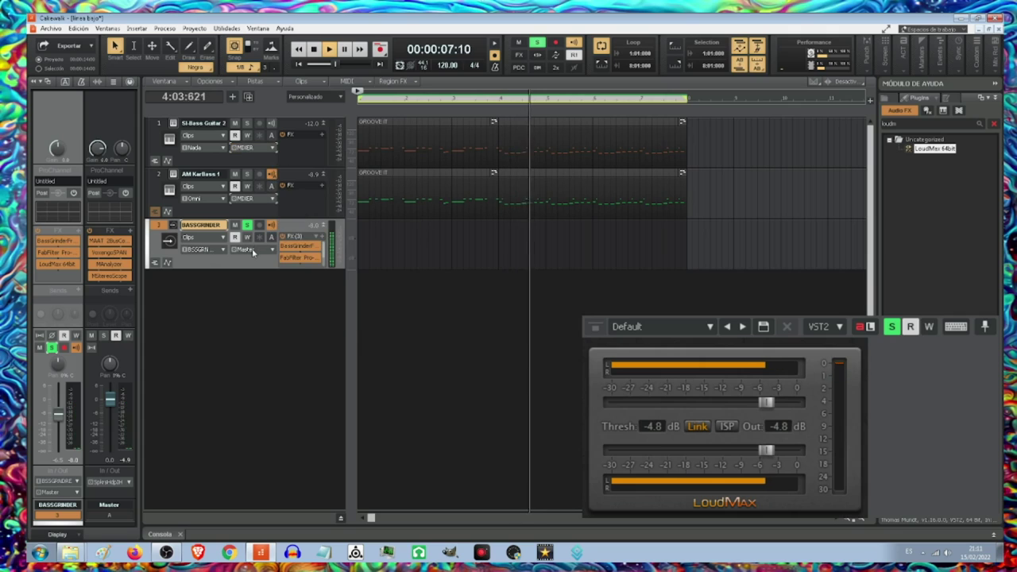
{"action": "left_click", "coordinate": [263, 250]}
{"action": "left_click", "coordinate": [299, 317]}
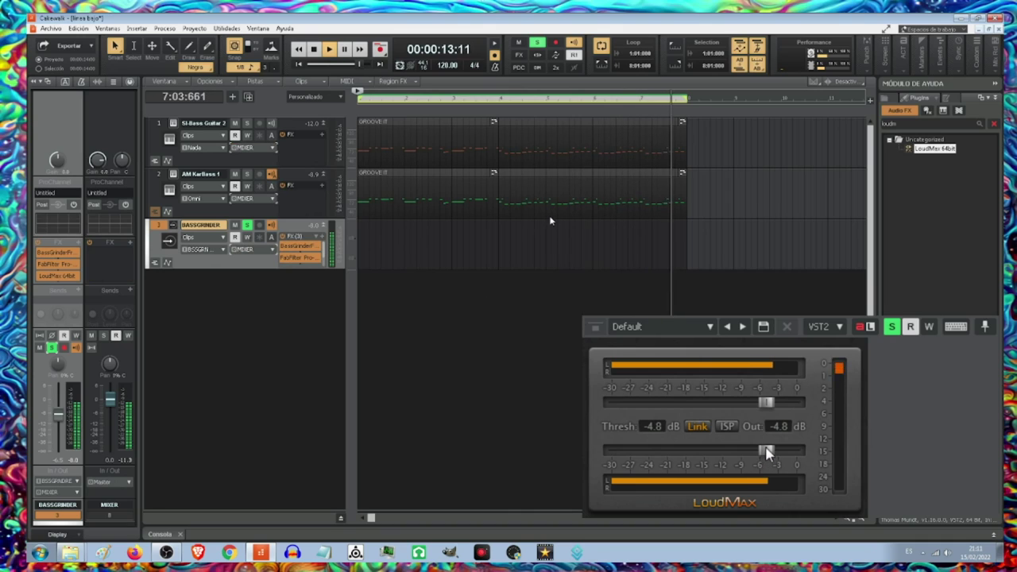
Lower the linked LoudMax threshold and output to -5.1 dB and unlink the two controls.
{"action": "left_click_drag", "start_coordinate": [765, 404], "coordinate": [766, 405]}
{"action": "left_click", "coordinate": [697, 425]}
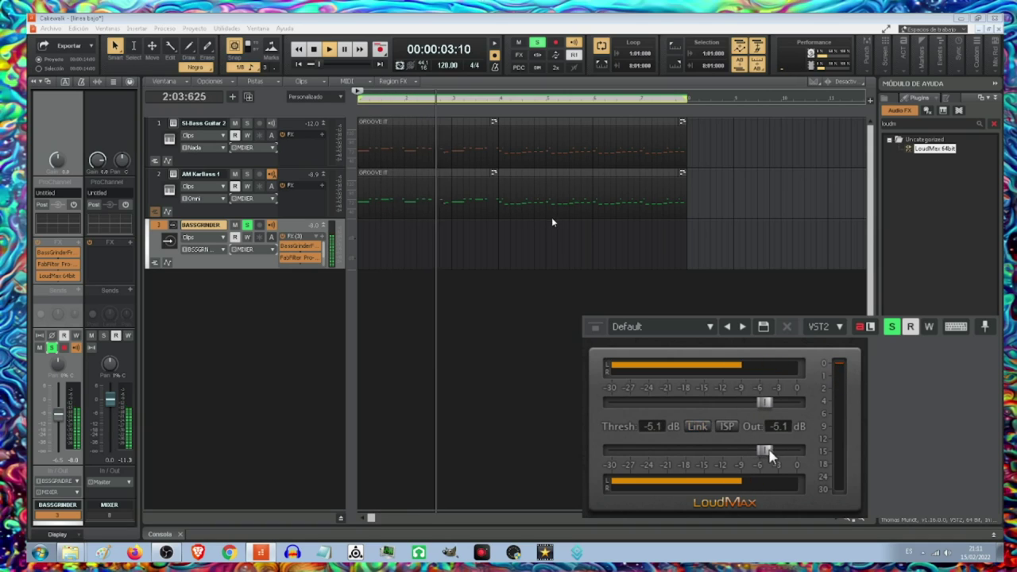
Raise the LoudMax threshold and output, relink the two controls, and set them to -4.2 dB and -3.8 dB.
{"action": "mouse_move", "coordinate": [763, 405]}
{"action": "left_mouse_down"}
{"action": "mouse_move", "coordinate": [719, 411]}
{"action": "mouse_move", "coordinate": [774, 408]}
{"action": "left_mouse_up"}
{"action": "left_click_drag", "start_coordinate": [764, 451], "coordinate": [779, 450]}
{"action": "left_click_drag", "start_coordinate": [778, 450], "coordinate": [776, 450]}
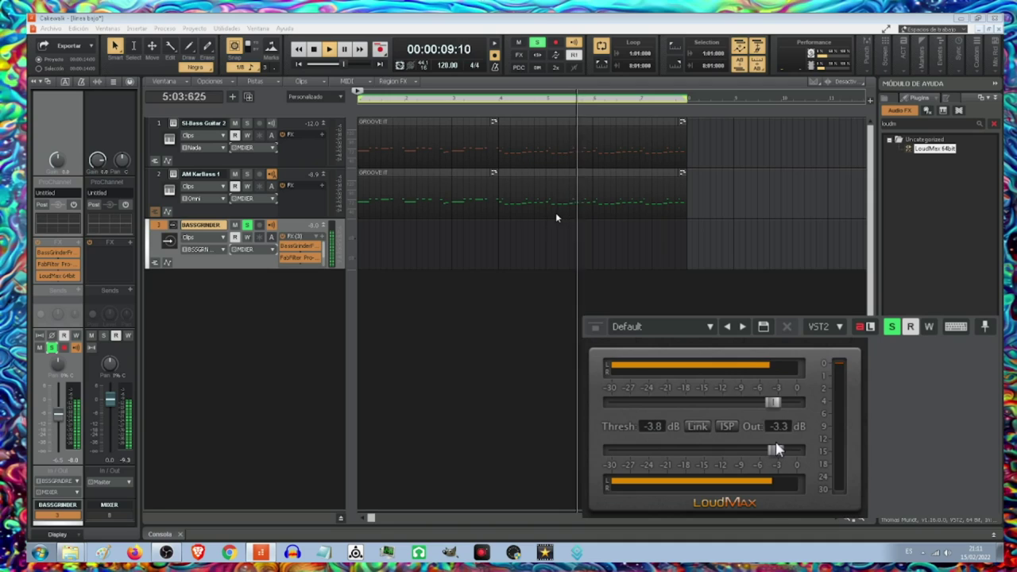
{"action": "left_click_drag", "start_coordinate": [773, 409], "coordinate": [766, 412]}
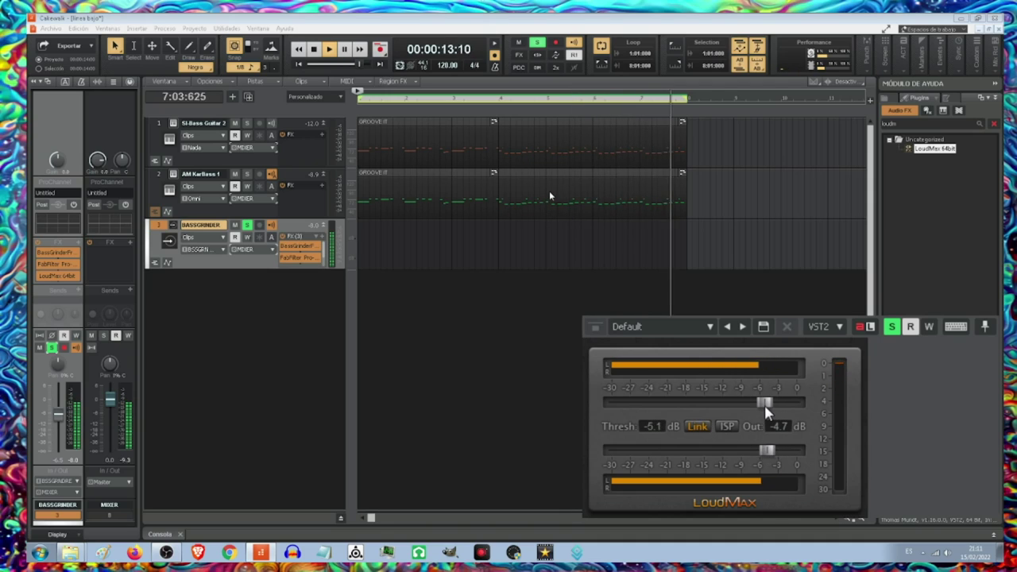
{"action": "left_click_drag", "start_coordinate": [767, 412], "coordinate": [772, 411]}
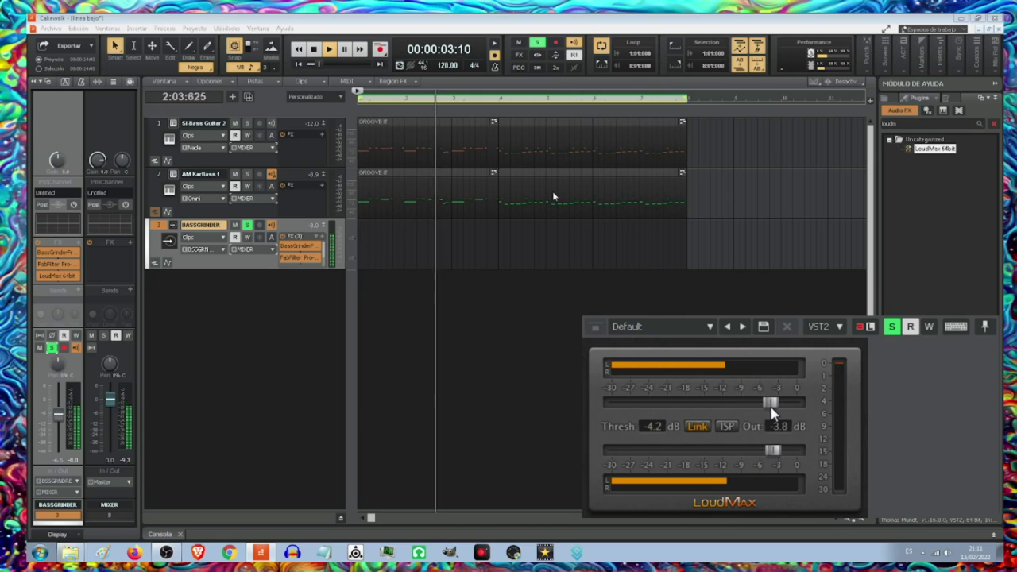
Collapse the EQ in BASSGRINDER's ProChannel, enable the tube and S-Type console emulation modules, and stop playback.
{"action": "left_click", "coordinate": [130, 82]}
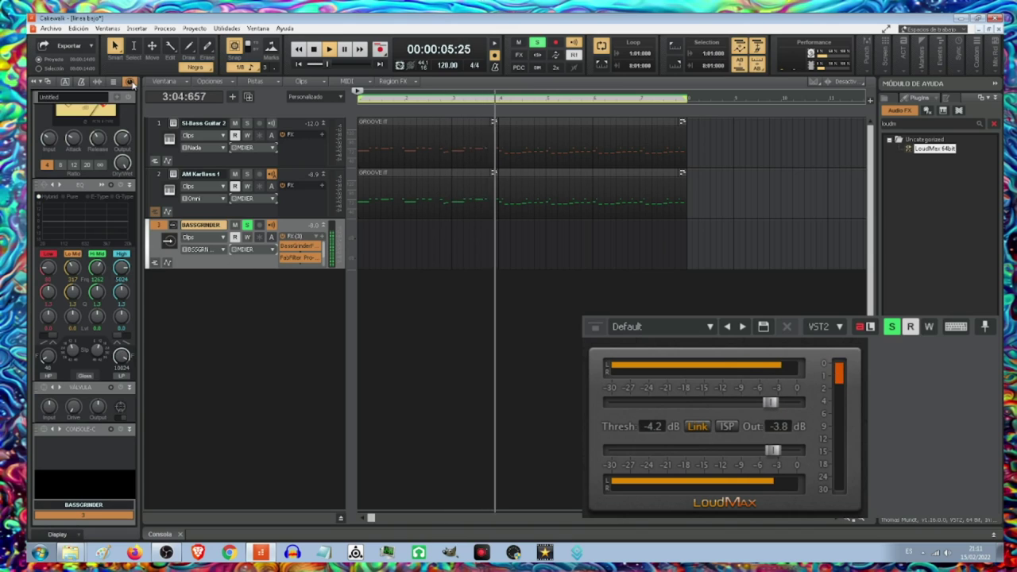
{"action": "left_click", "coordinate": [128, 185]}
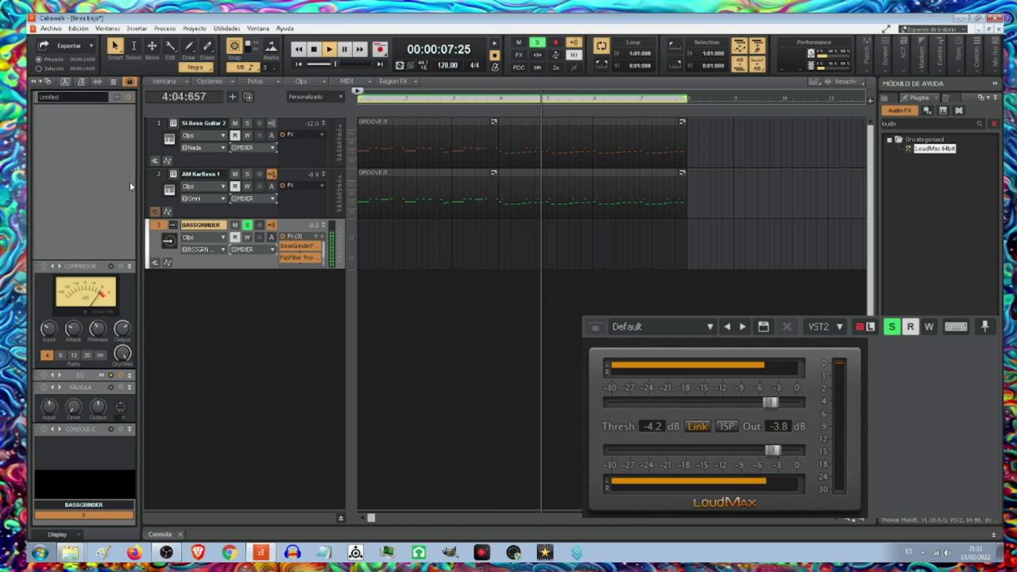
{"action": "left_click", "coordinate": [122, 430]}
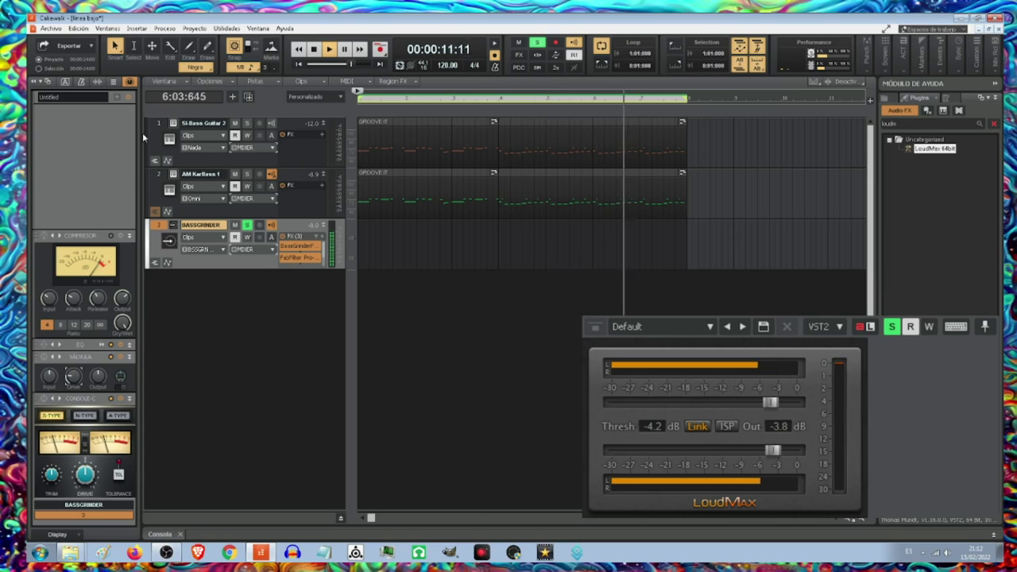
{"action": "left_click", "coordinate": [315, 50]}
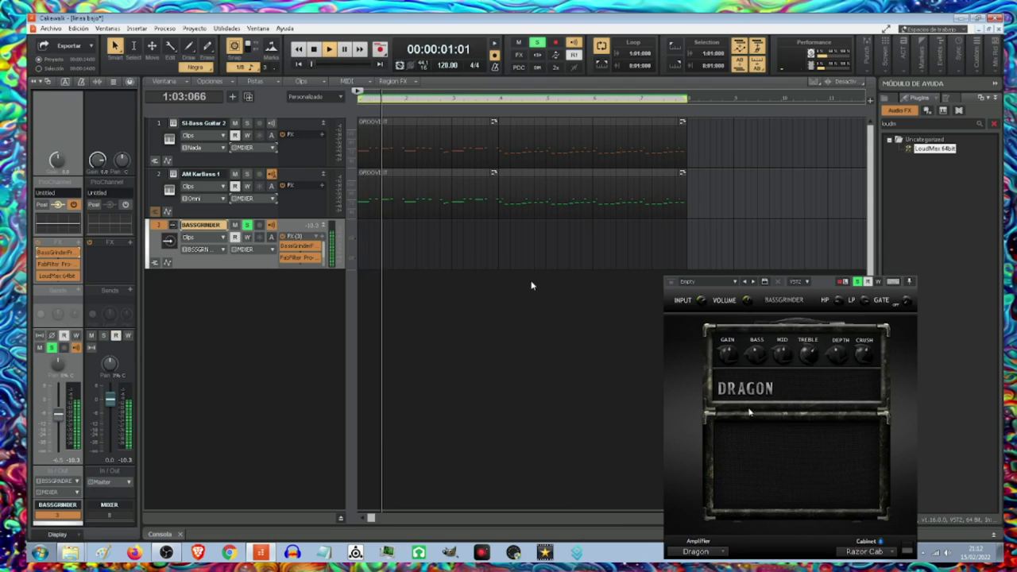
Unsolo the BASSGRINDER track so it plays together with the two virtual bass tracks.
{"action": "right_click", "coordinate": [50, 252]}
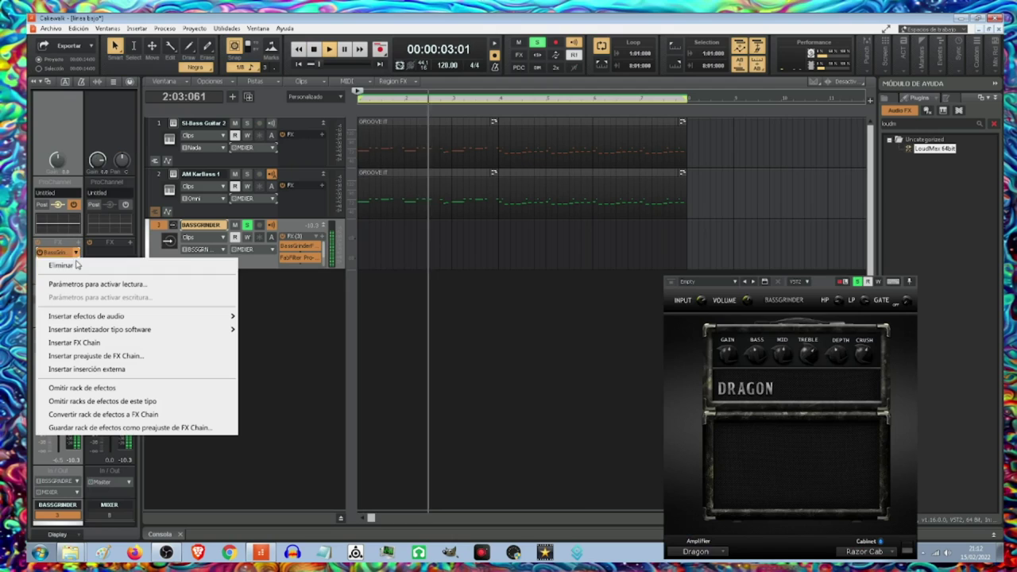
{"action": "left_click", "coordinate": [60, 132]}
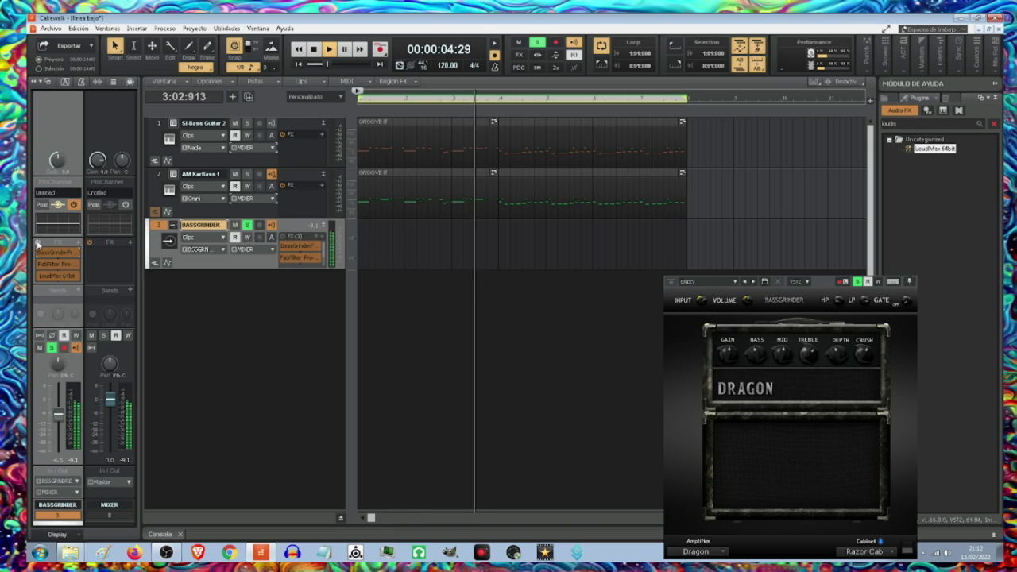
{"action": "left_click", "coordinate": [247, 225]}
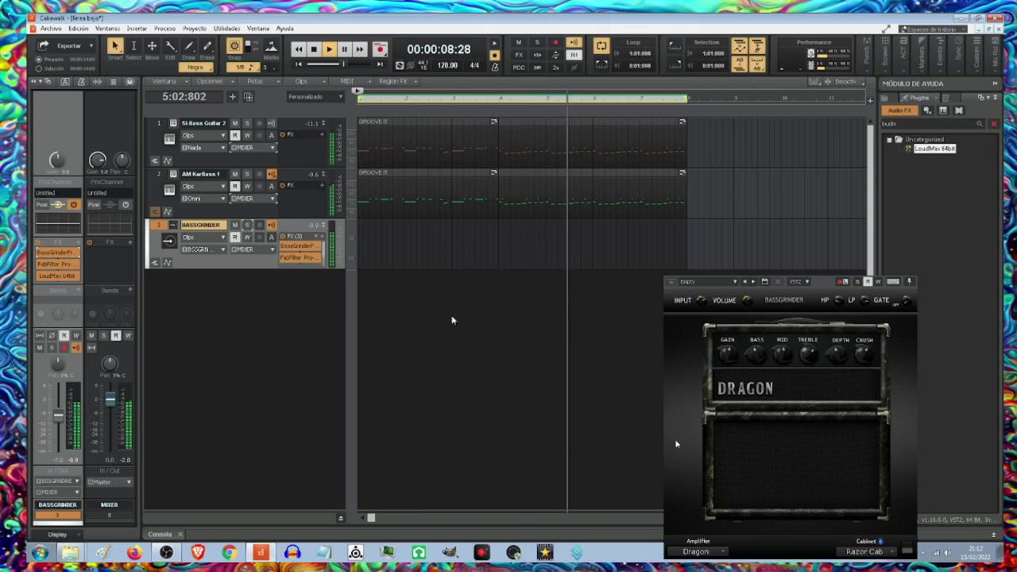
Switch the BassGrinder amplifier to Razor, and try the Shark cabinet before choosing the Dragon cabinet.
{"action": "left_click", "coordinate": [705, 551]}
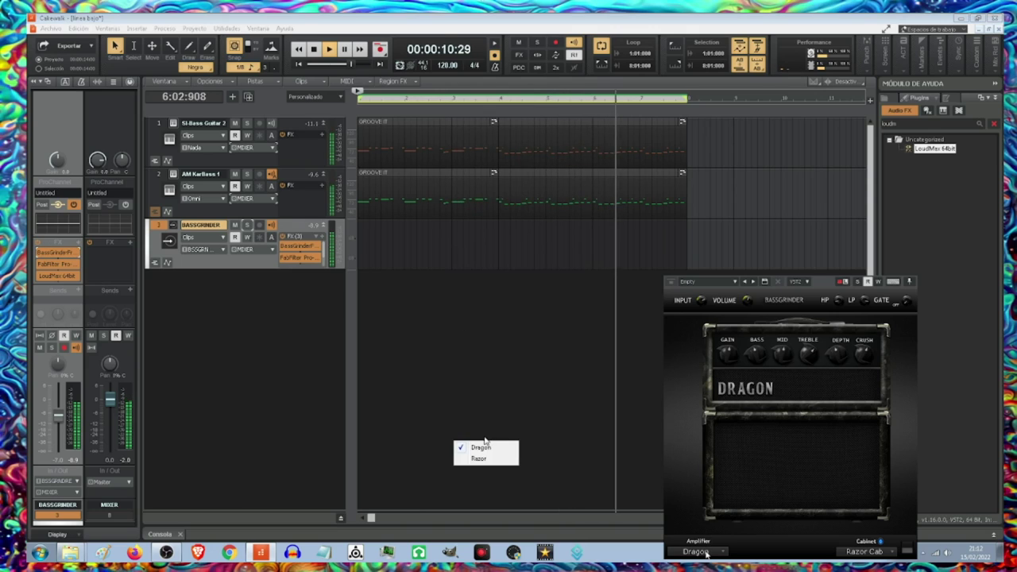
{"action": "left_click", "coordinate": [481, 459]}
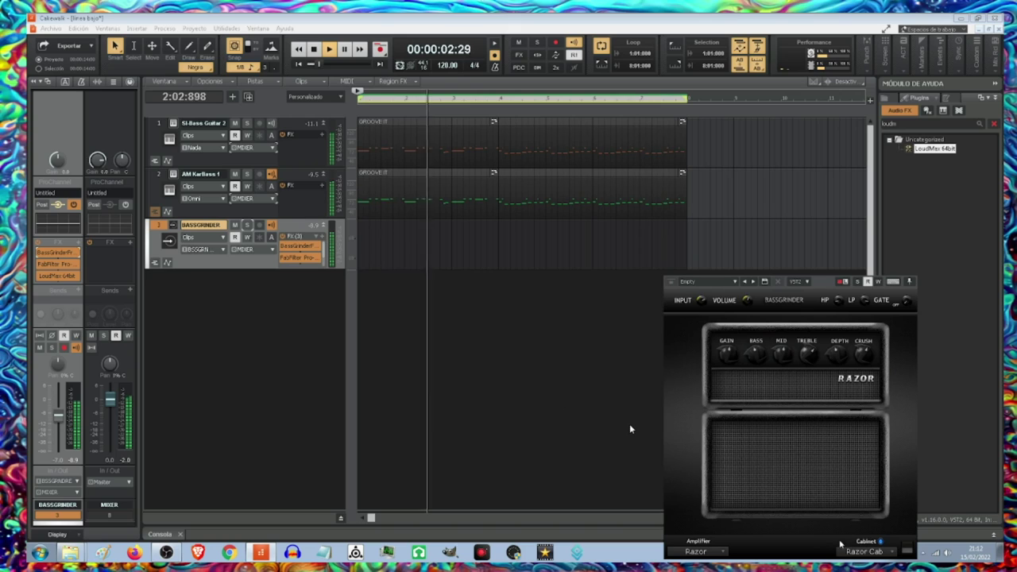
{"action": "left_click", "coordinate": [849, 552]}
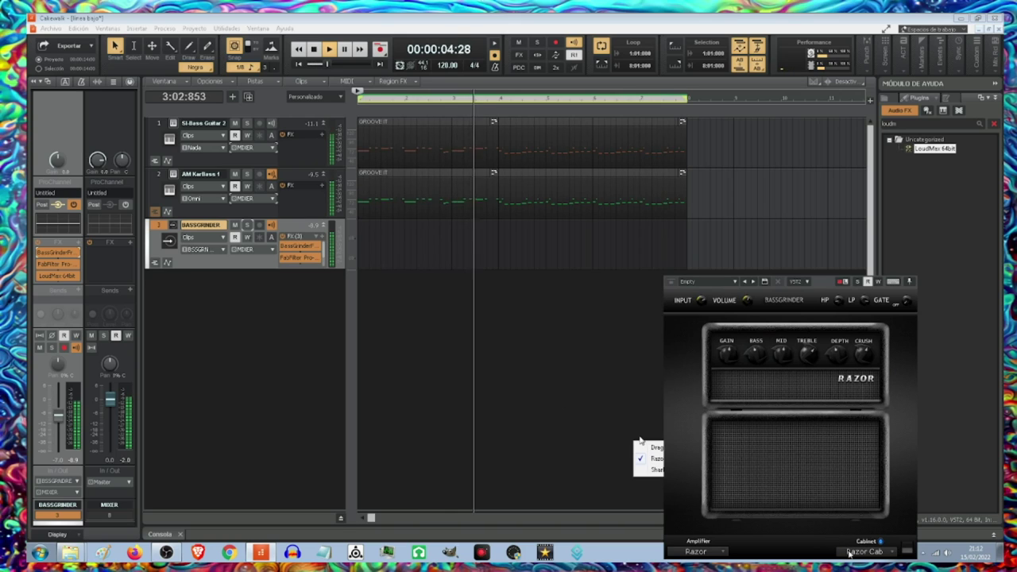
{"action": "left_click", "coordinate": [657, 469]}
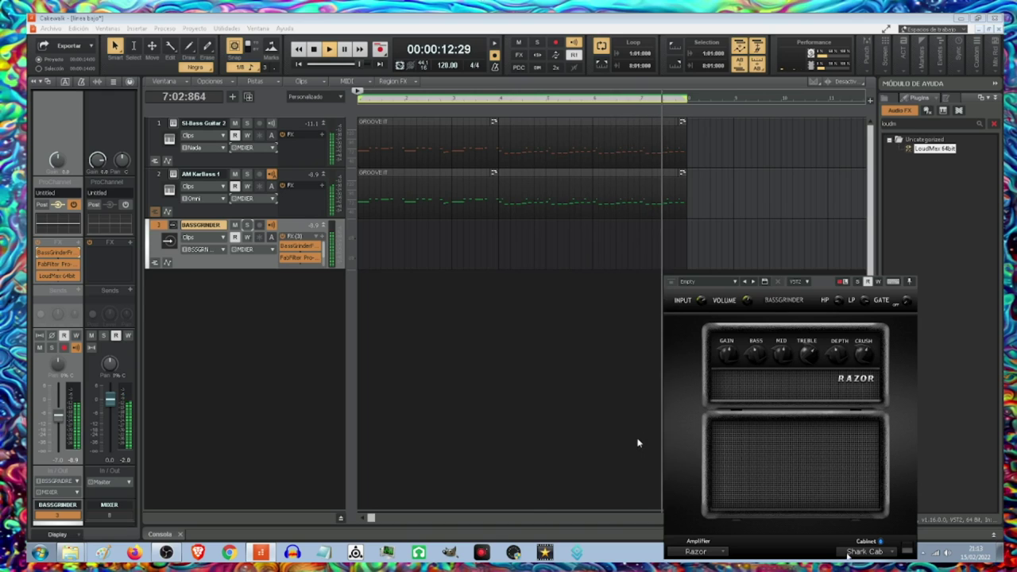
{"action": "left_click", "coordinate": [848, 555]}
{"action": "left_click", "coordinate": [650, 447]}
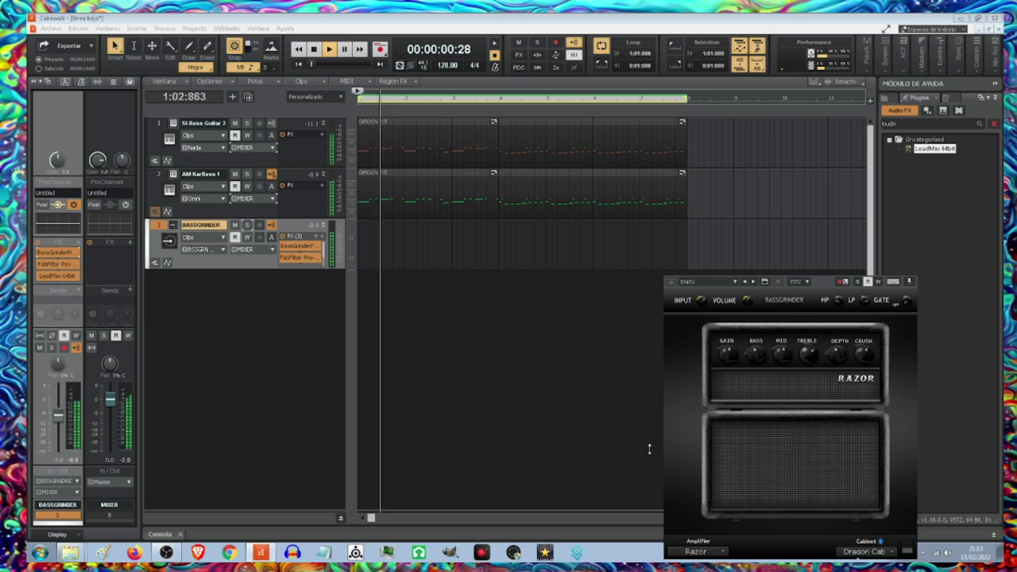